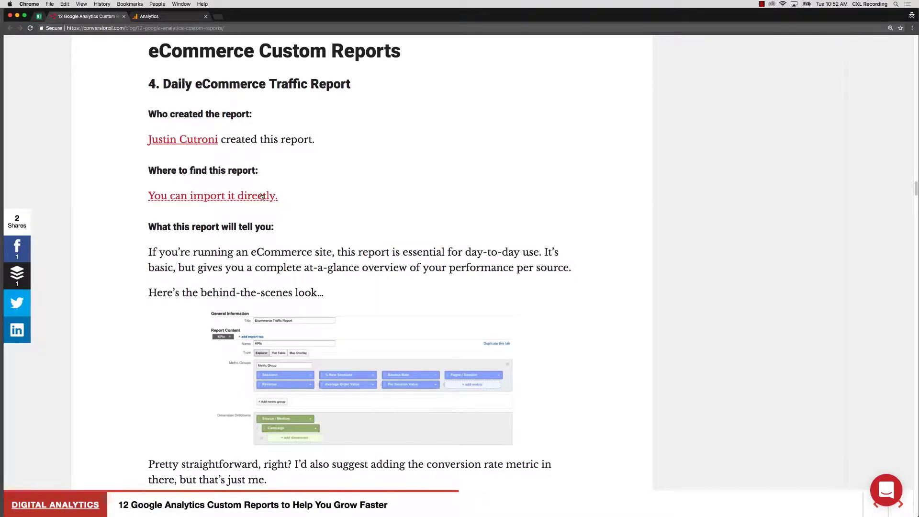
- Import the Ecommerce Traffic Report custom report into Analytics from the blog post link
click(224, 197)
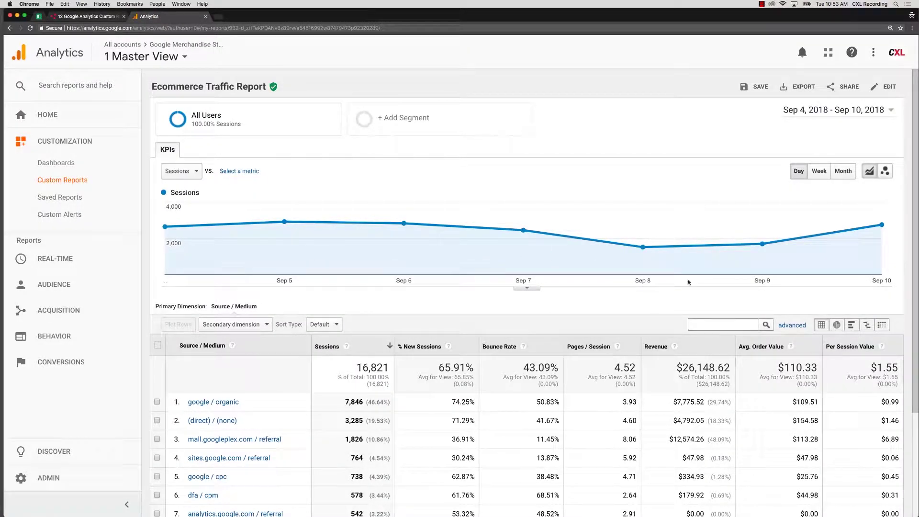
- Open the Ecommerce Traffic Report's edit form and highlight its title
click(883, 86)
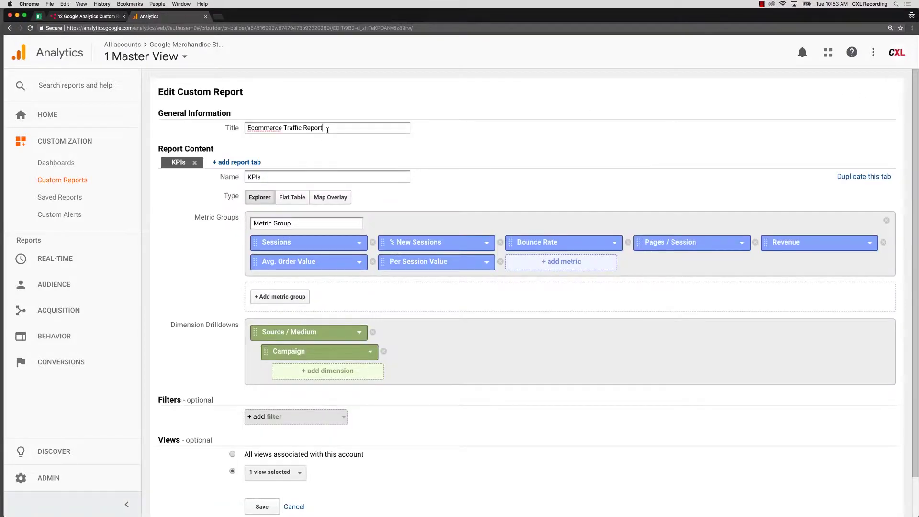
drag(328, 128, 246, 129)
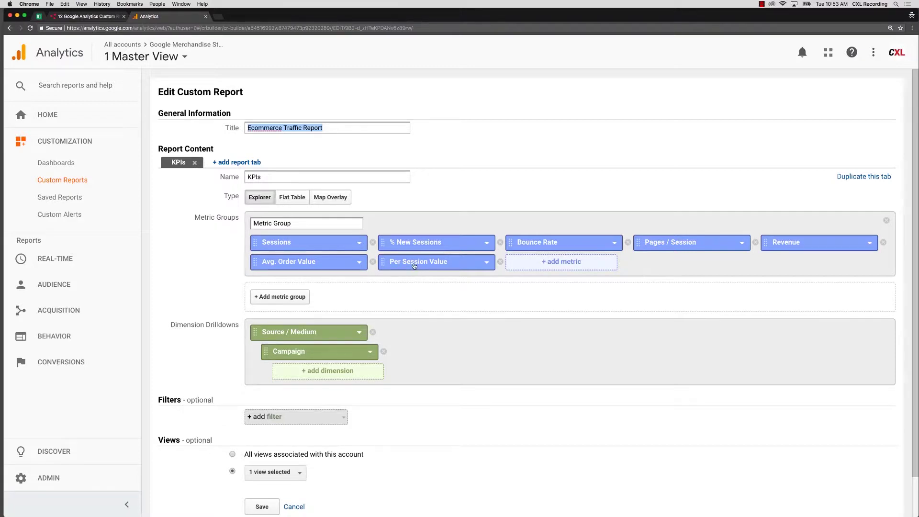
scroll(415, 266, down, 1)
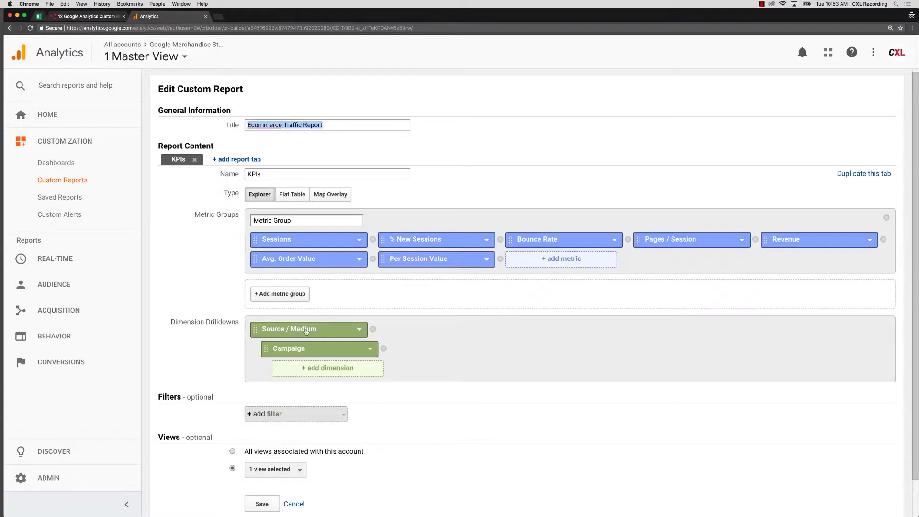
scroll(313, 352, down, 1)
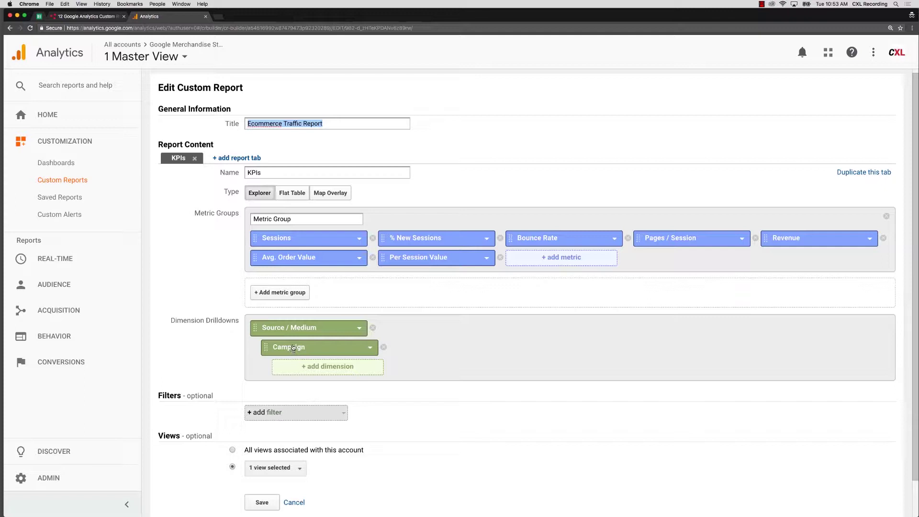
scroll(293, 348, down, 1)
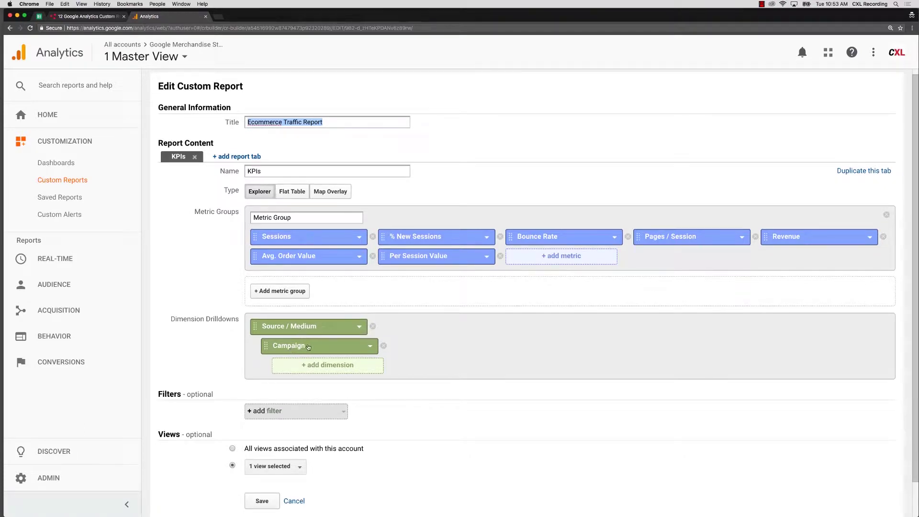
scroll(309, 348, down, 1)
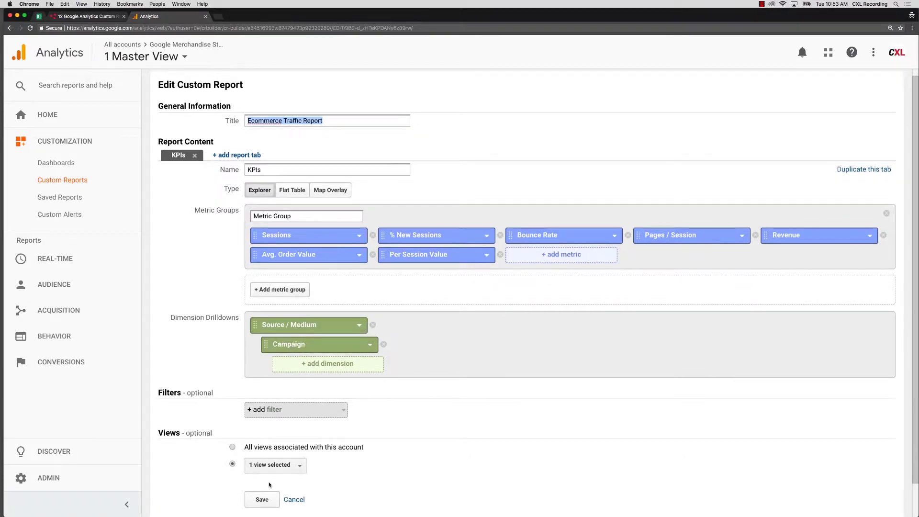
- Save the report and highlight google / cpc's 738 sessions and new-sessions percentage
click(262, 499)
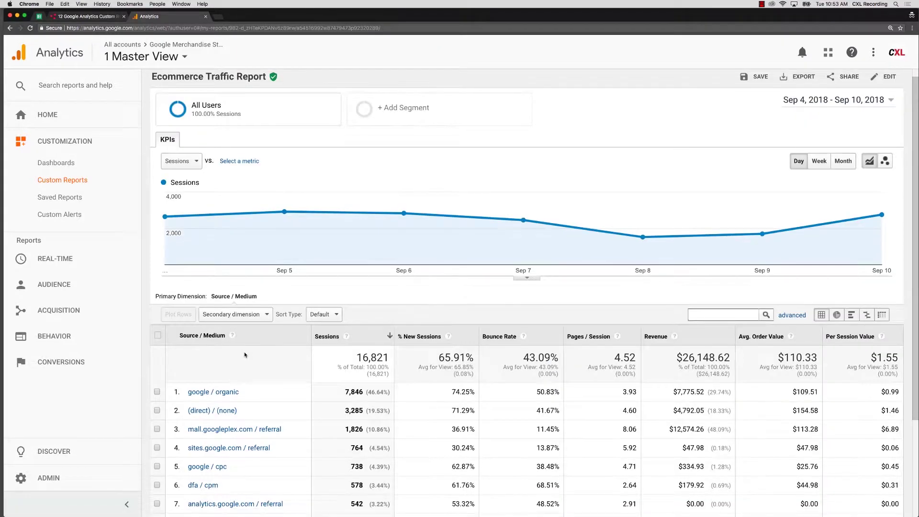
scroll(245, 354, down, 3)
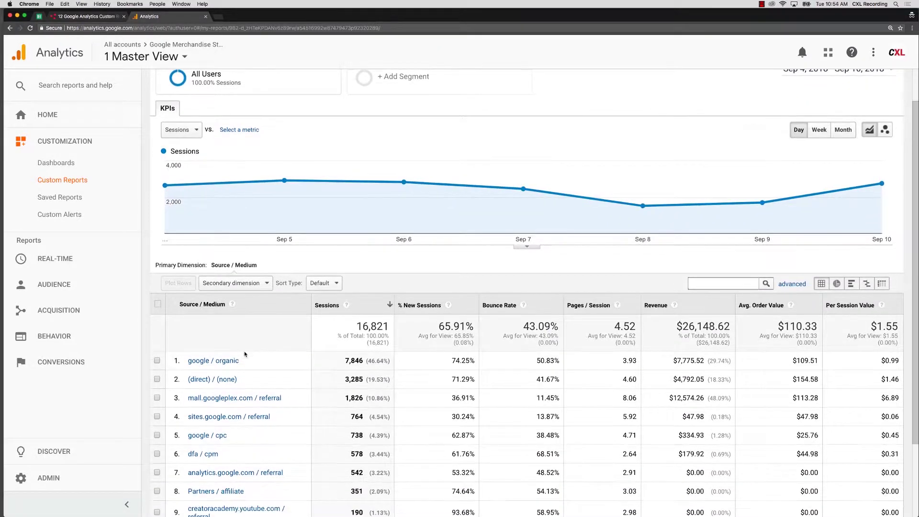
scroll(244, 351, down, 2)
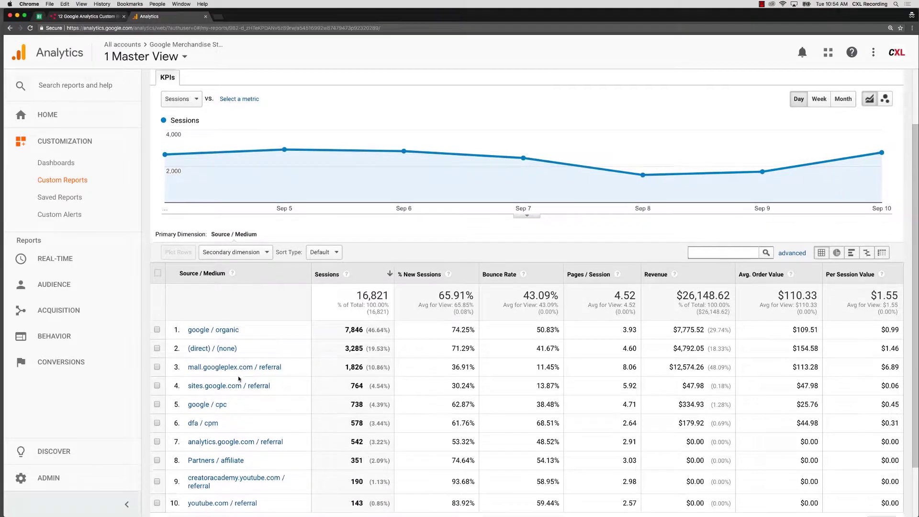
scroll(244, 359, down, 2)
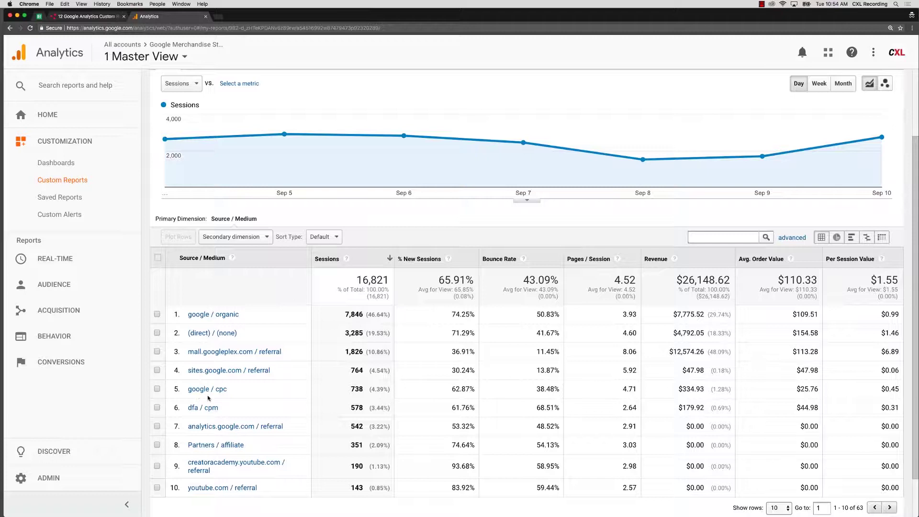
double_click(356, 388)
drag(452, 389, 475, 389)
- Compare bounce rates for google / cpc, dfa / cpm and sites.google.com / referral
drag(536, 390, 559, 390)
drag(538, 388, 556, 388)
drag(536, 407, 558, 408)
drag(535, 370, 559, 372)
click(538, 389)
mouse_move(536, 389)
mouse_down()
mouse_move(560, 390)
mouse_move(560, 409)
mouse_up()
mouse_move(536, 370)
mouse_down()
mouse_move(559, 369)
mouse_move(559, 351)
mouse_up()
drag(536, 388, 560, 389)
drag(621, 389, 638, 390)
mouse_move(622, 351)
mouse_down()
mouse_move(636, 352)
mouse_move(638, 428)
mouse_up()
click(624, 427)
- Highlight google / cpc's revenue, average order value and per session value, plus mall.googleplex.com's
click(611, 392)
drag(683, 389, 704, 390)
drag(801, 389, 820, 391)
drag(893, 389, 893, 389)
drag(886, 352, 900, 353)
- Highlight the full google / cpc and mall.googleplex.com / referral metric rows
drag(339, 392, 899, 388)
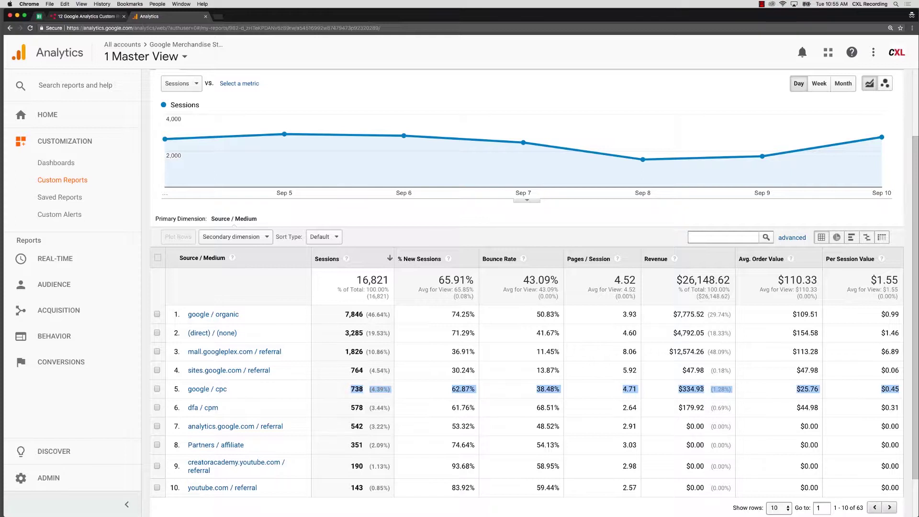
drag(323, 353, 899, 354)
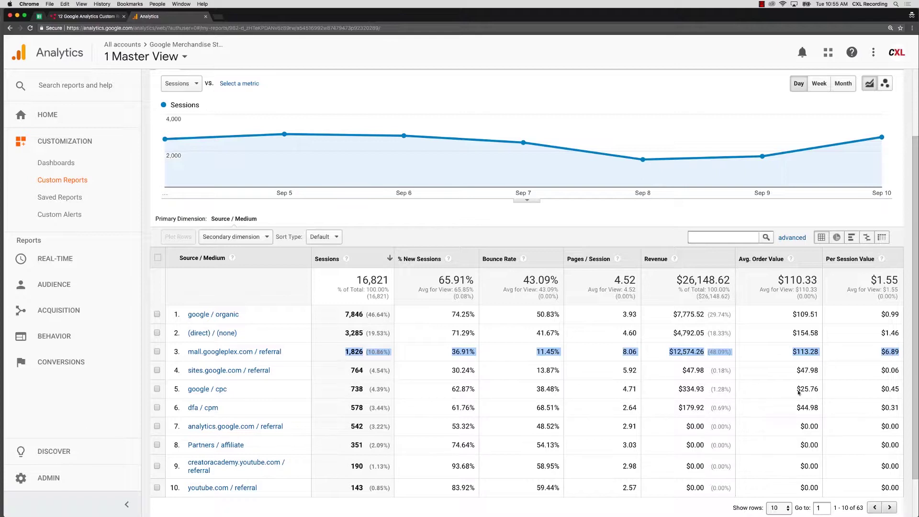
click(252, 395)
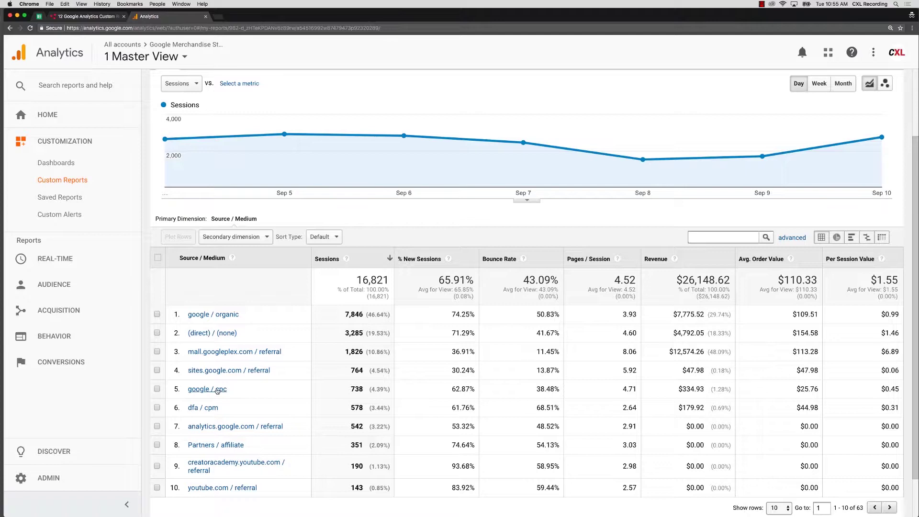
- Drill into google / cpc by campaign and highlight the AW - YouTube Brand row metrics
click(204, 391)
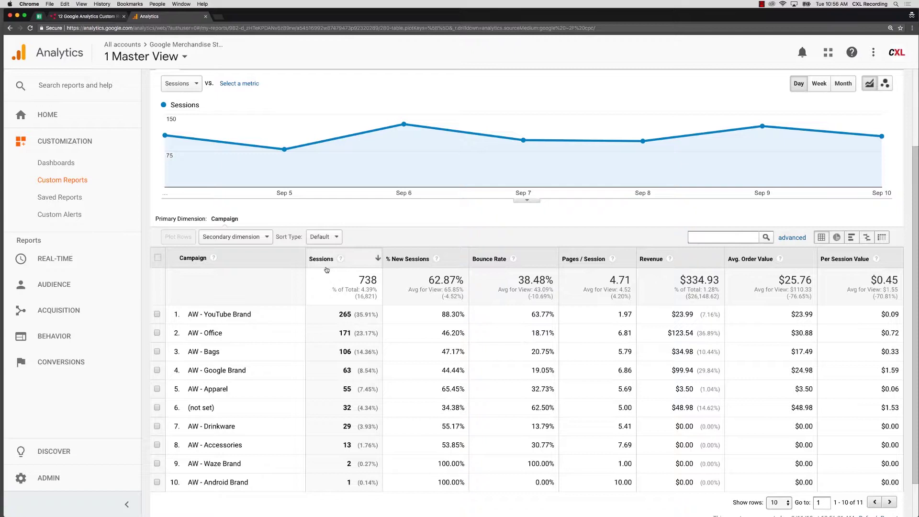
drag(337, 318, 658, 322)
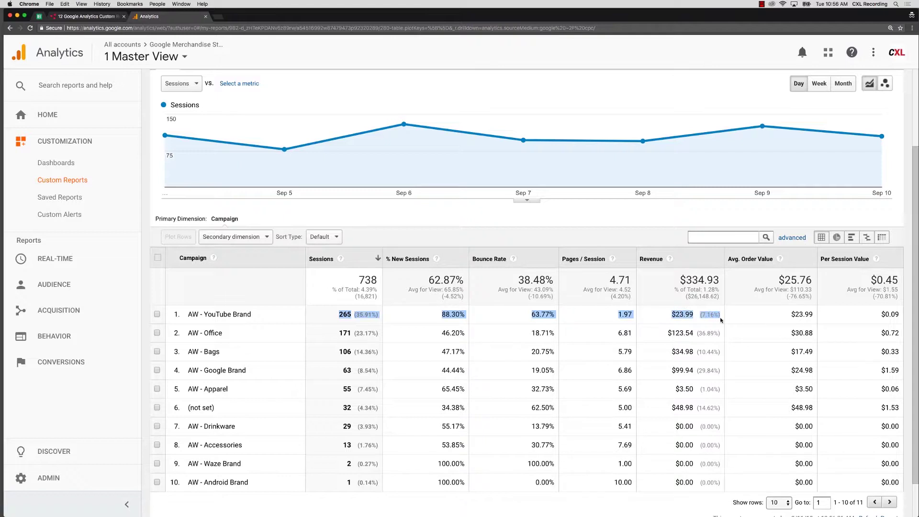
drag(658, 322, 901, 316)
- Highlight the AW - Office campaign name, sessions and metrics through bounce rate
double_click(212, 332)
drag(340, 333, 376, 334)
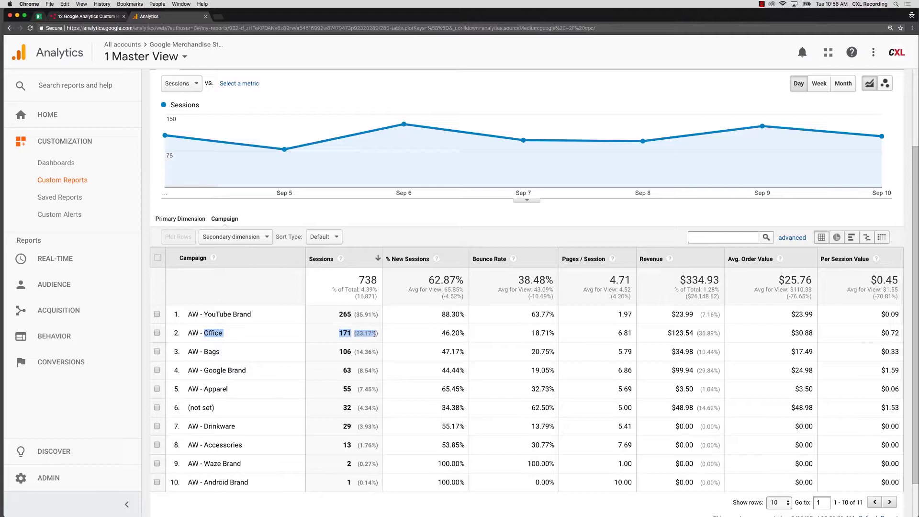
click(222, 335)
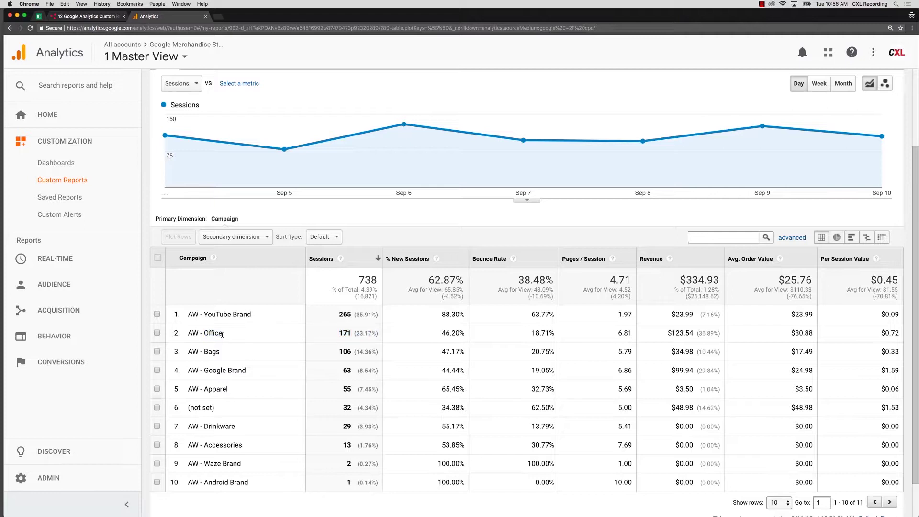
drag(204, 333, 551, 334)
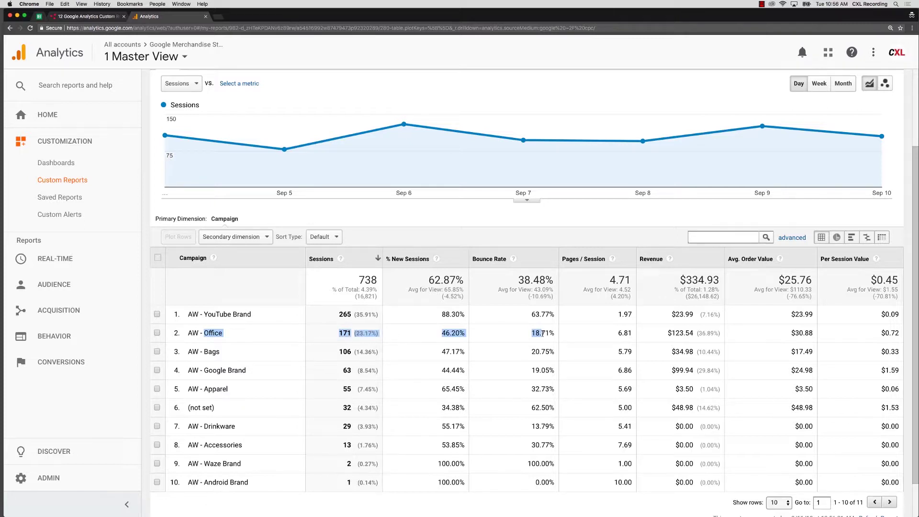
click(563, 341)
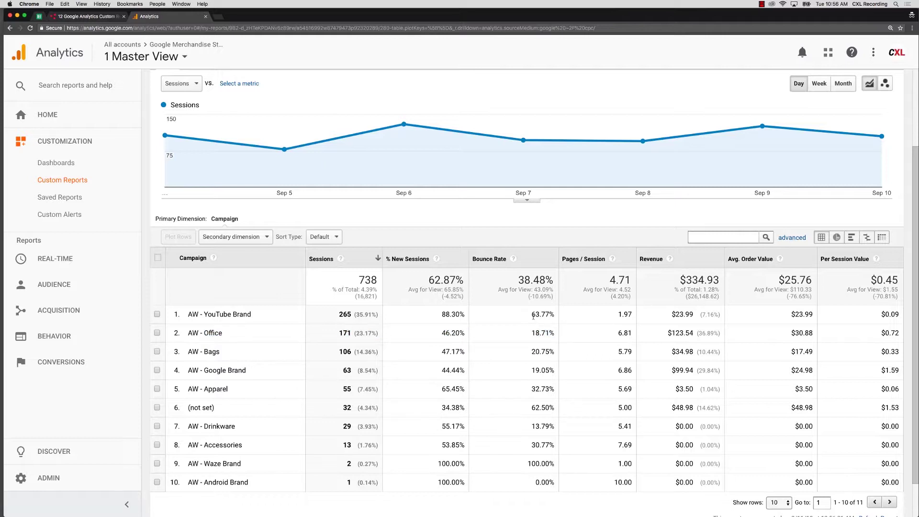
- Compare YouTube Brand and AW - Office bounce rates (63.77%, 18.71%) and pages per session
mouse_move(530, 316)
mouse_down()
mouse_move(556, 318)
mouse_move(554, 335)
mouse_up()
drag(530, 335, 555, 338)
drag(616, 333, 633, 336)
double_click(624, 314)
- Highlight AW - Office's revenue values and per session value
drag(668, 333, 898, 333)
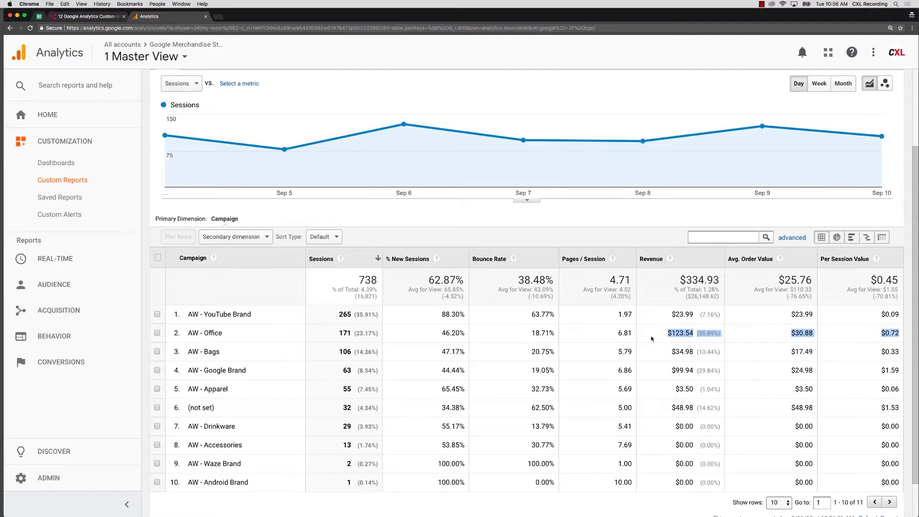
click(775, 334)
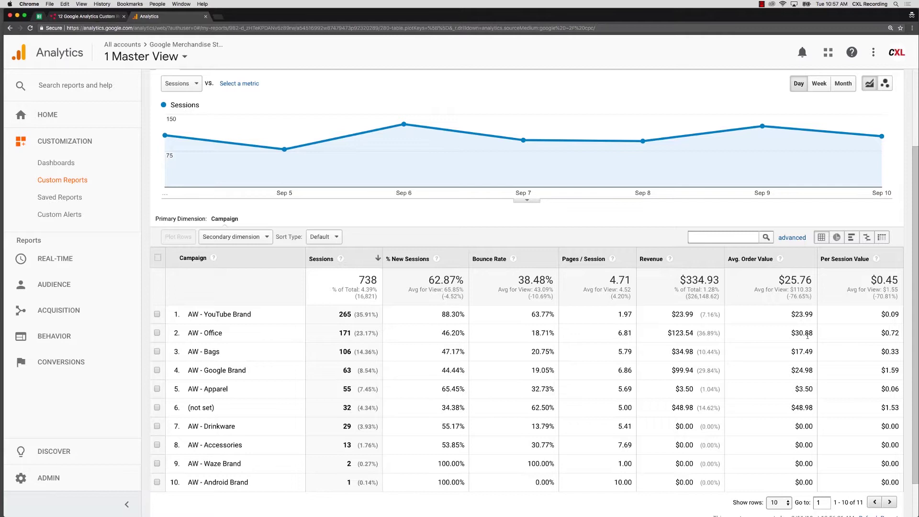
drag(882, 332, 900, 332)
click(897, 321)
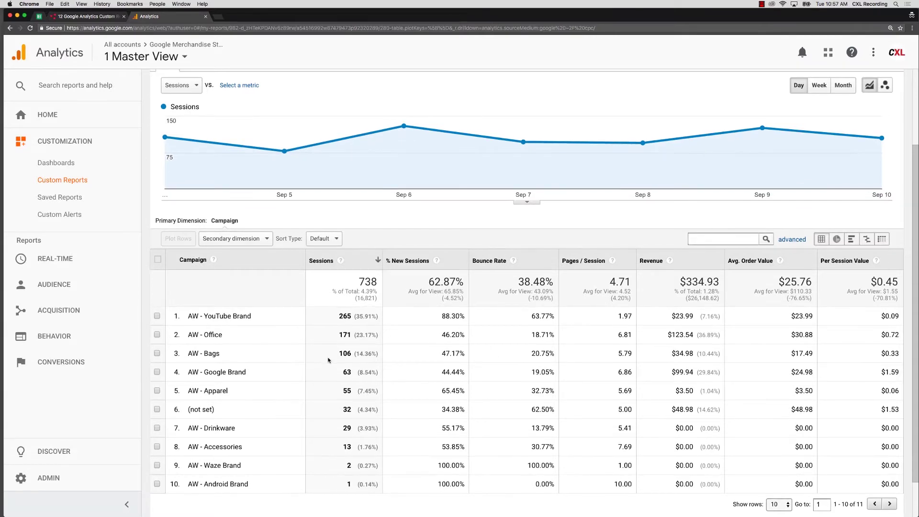
scroll(331, 361, up, 2)
scroll(329, 359, up, 2)
scroll(329, 359, up, 3)
scroll(329, 359, up, 3)
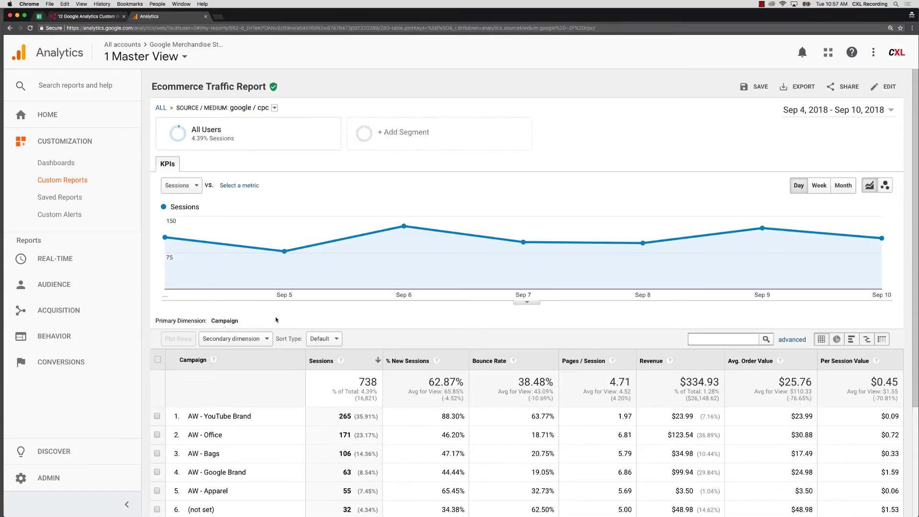